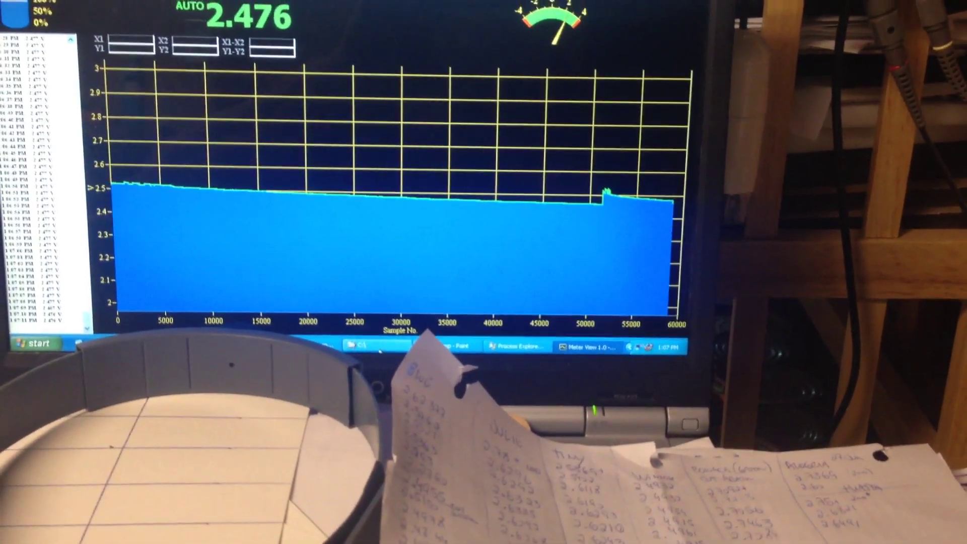
Open the 208-0 folder inside My Documents\223-0_F223-0 to view its saved 0.508 V screenshot.
left_click(409, 340)
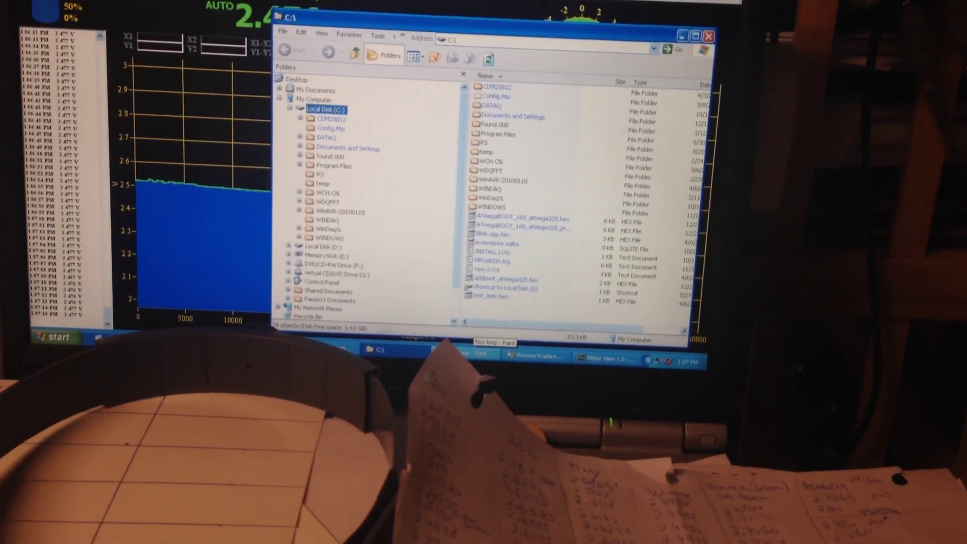
key("alt+Tab")
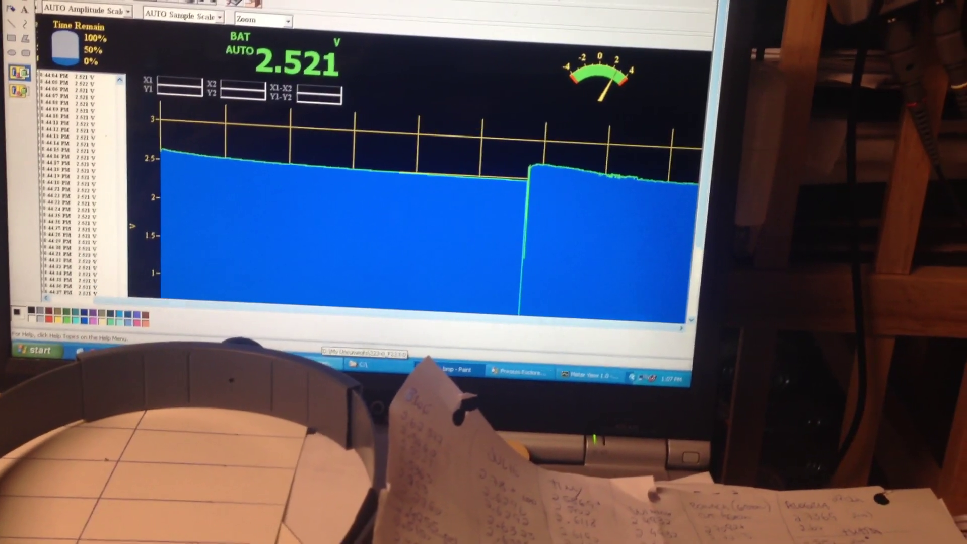
key("alt+Tab")
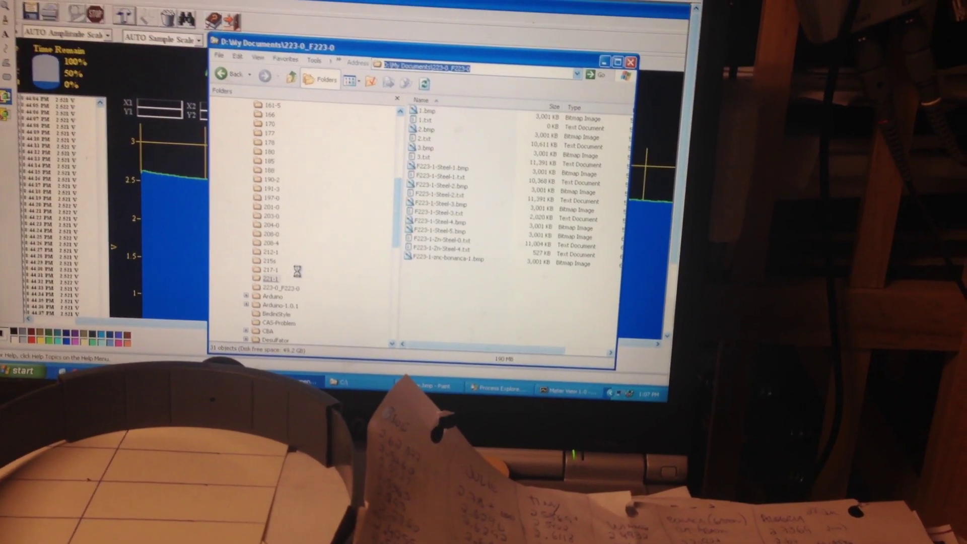
left_click(263, 250)
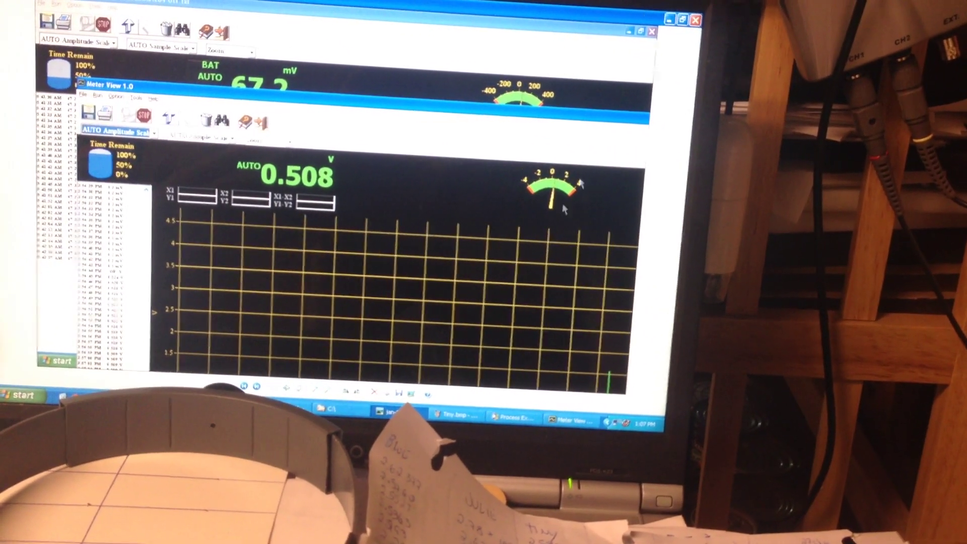
Page through the saved graph bitmaps, ending on 217-big-2.bmp reading 0.510 V.
left_click(258, 387)
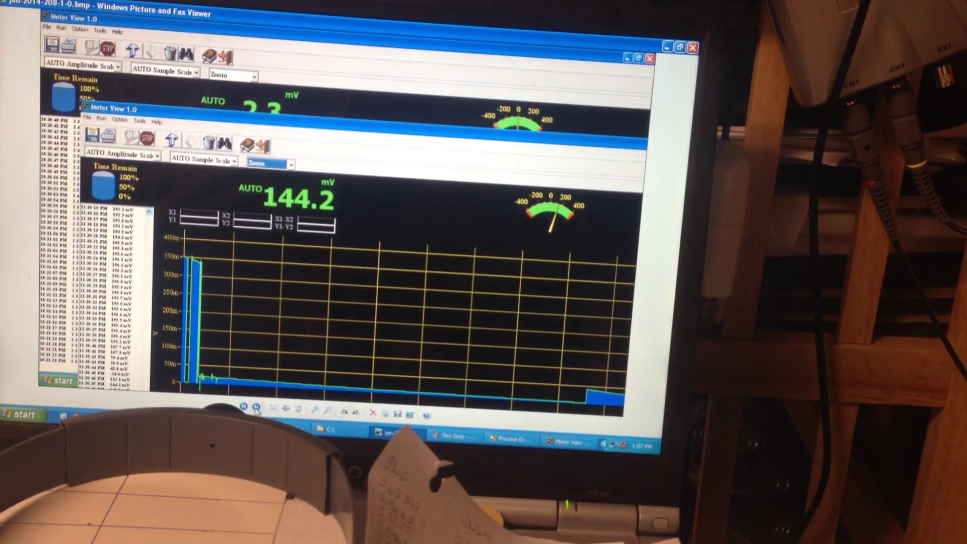
left_click(257, 408)
left_click(689, 44)
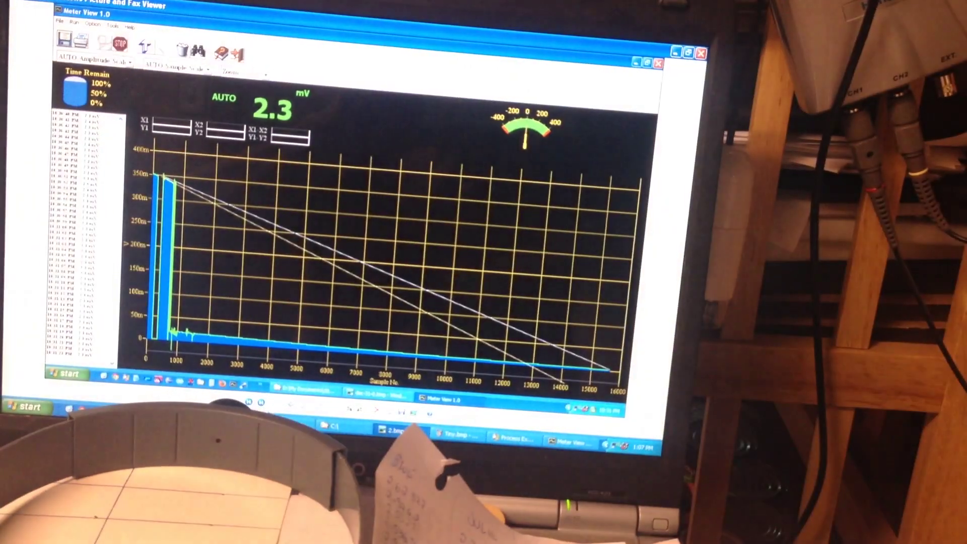
key("Right")
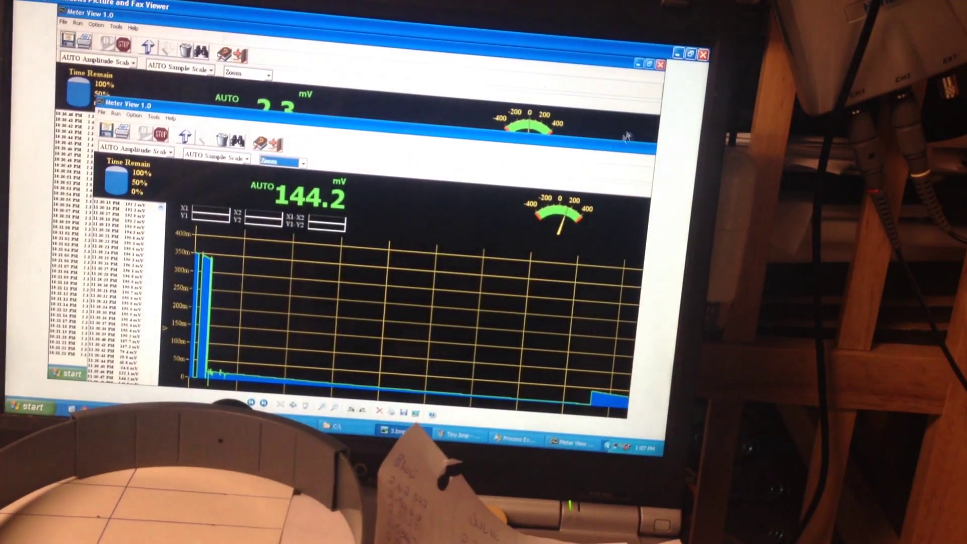
left_click(702, 57)
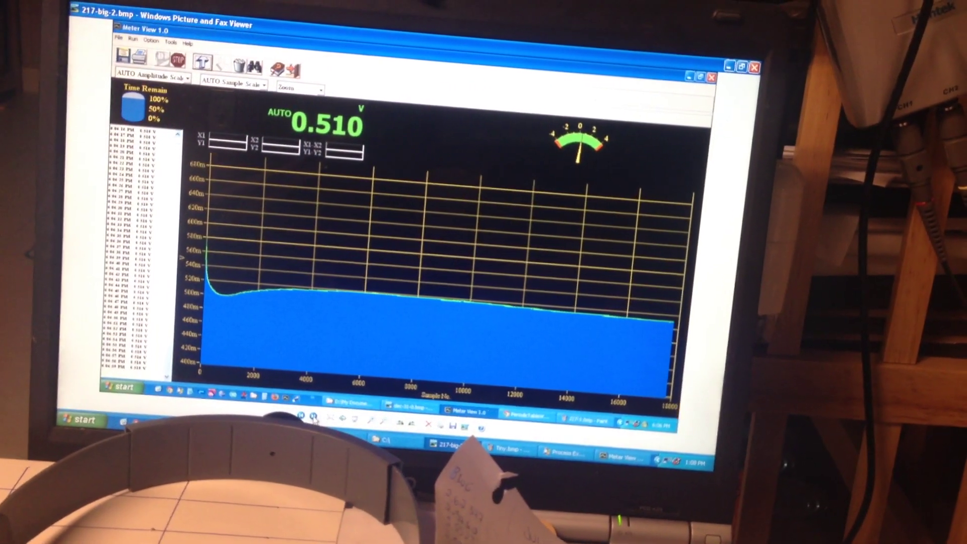
Advance through the 217-big screenshots to image 12, the 242.8 mV buffer-full graph.
key("Right")
key("Right")
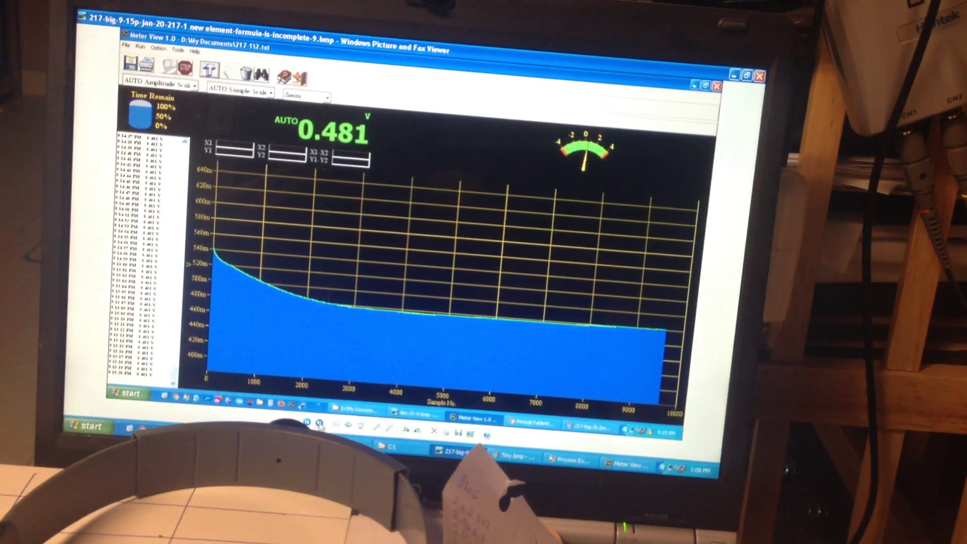
key("Right")
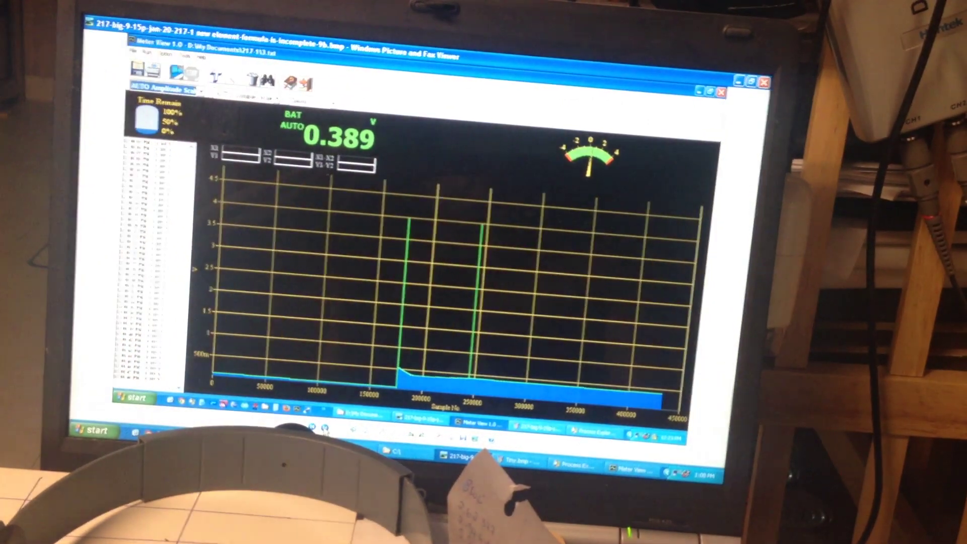
key("Right")
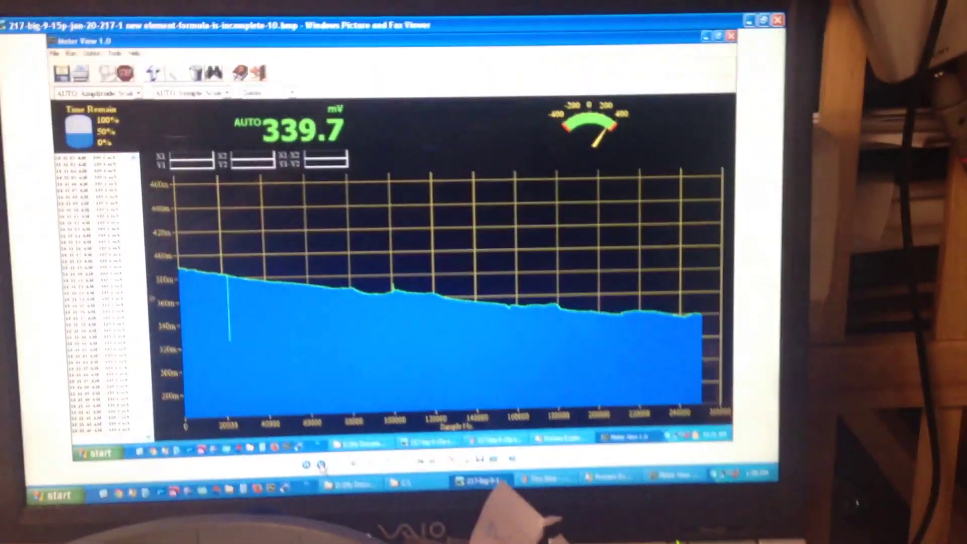
left_click(318, 478)
left_click(321, 481)
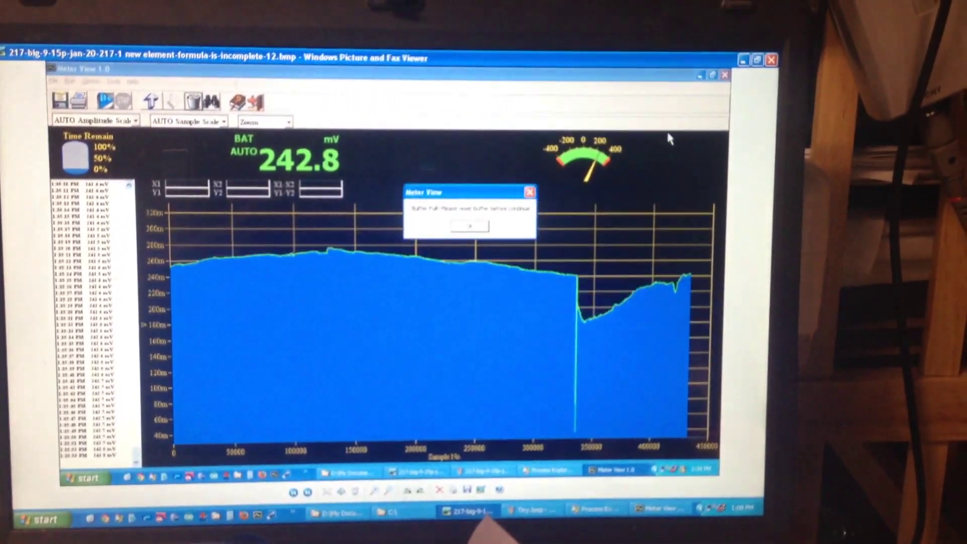